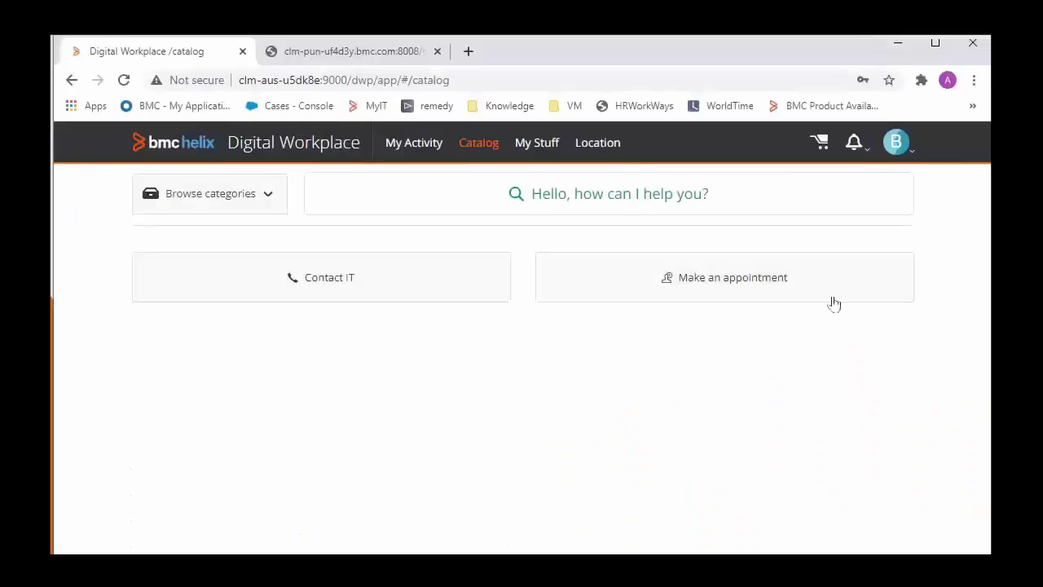
- Confirm the signed-in account and switch the address from app/#/catalog to the admin console
click(906, 160)
click(508, 150)
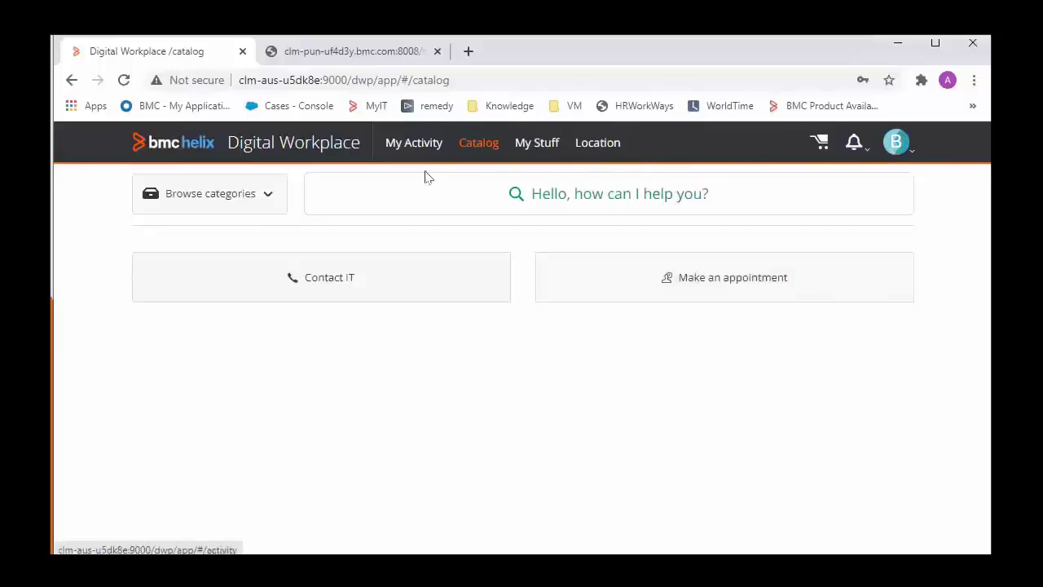
drag(379, 80, 751, 145)
text(admin)
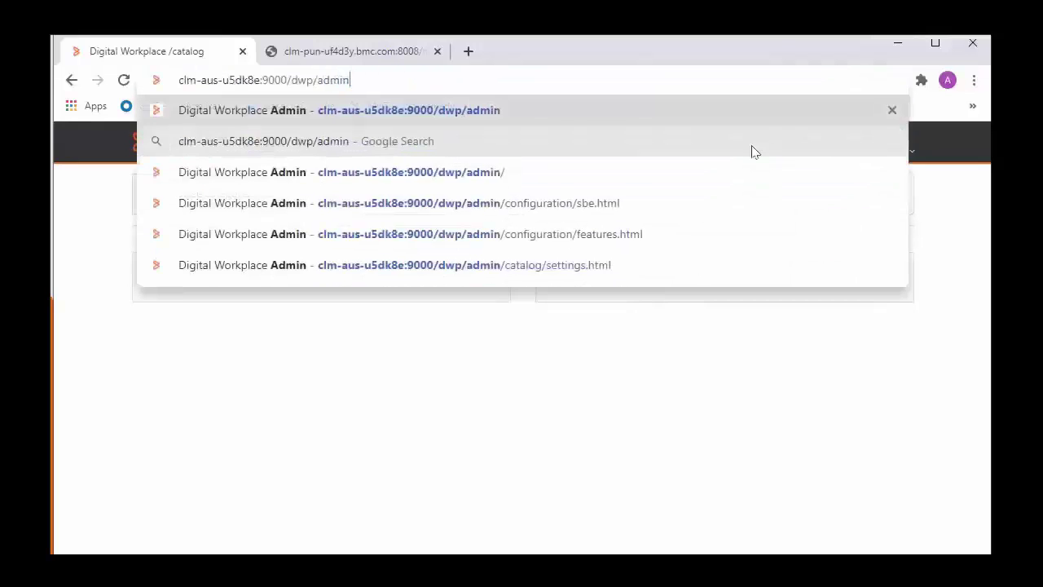
key(Return)
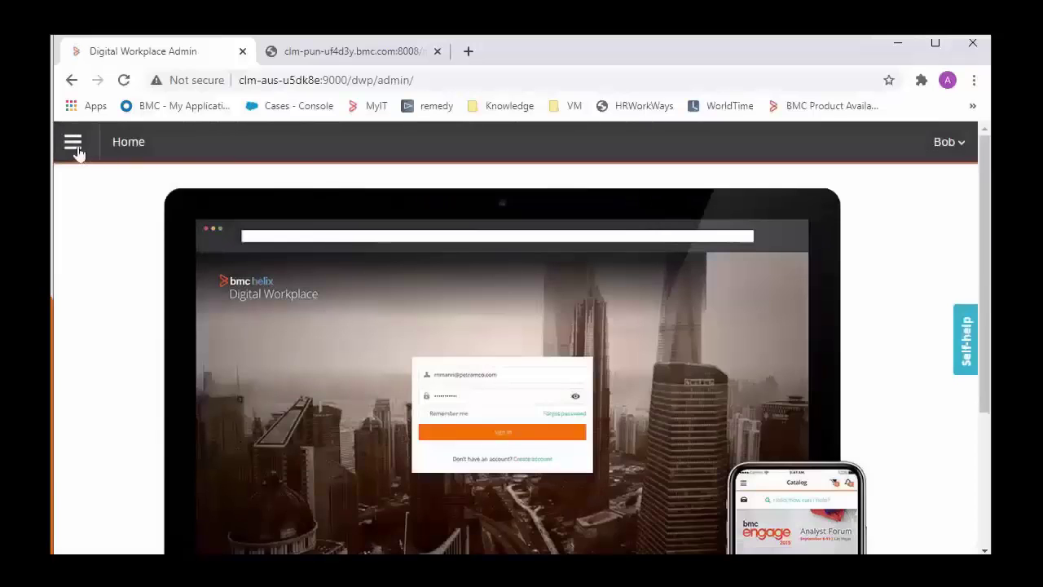
- Go to Configuration to view the Application Features list with Enhanced Catalog enabled
click(74, 147)
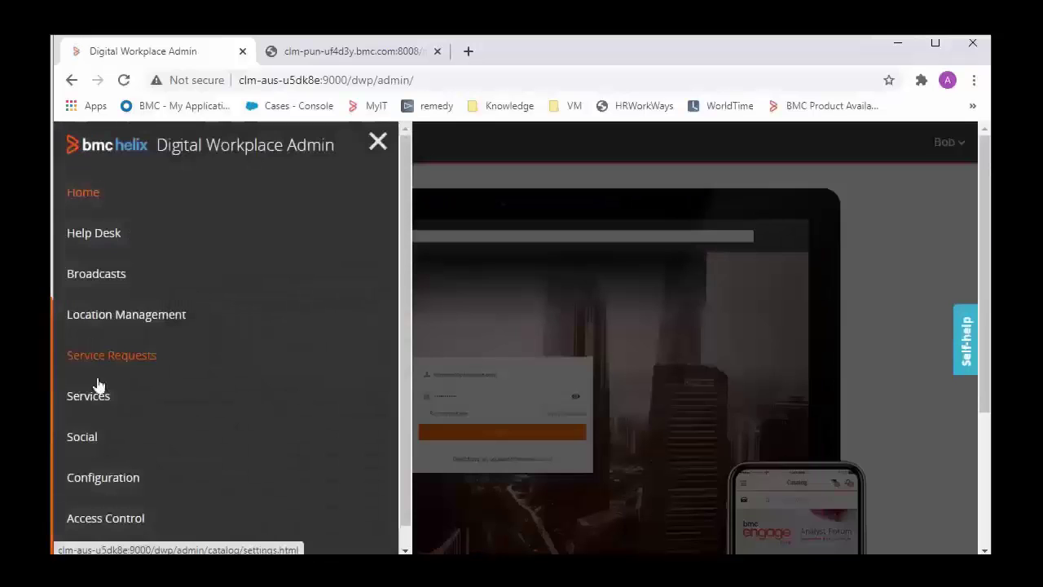
click(106, 478)
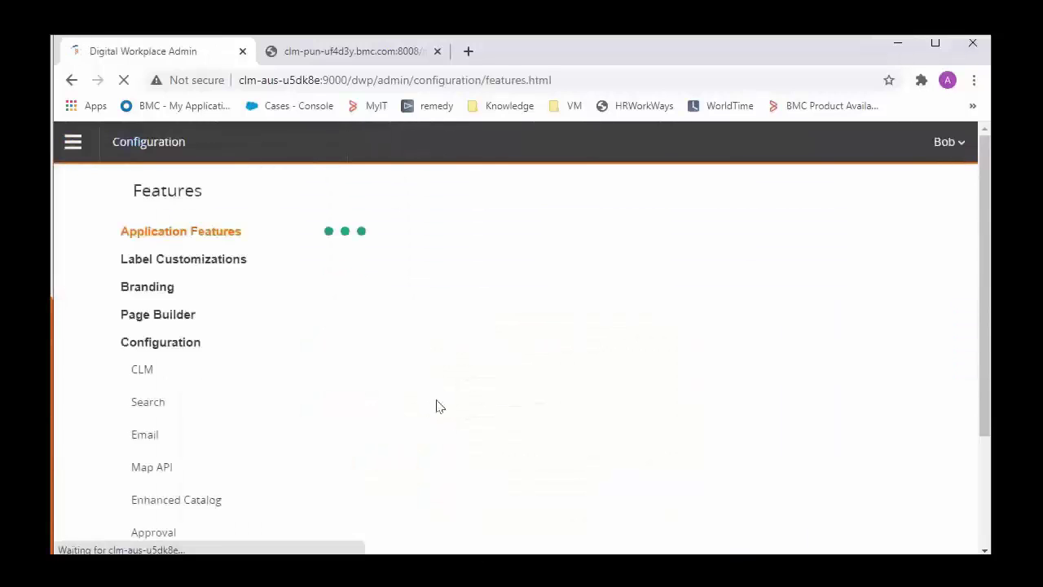
scroll(461, 347, down, 3)
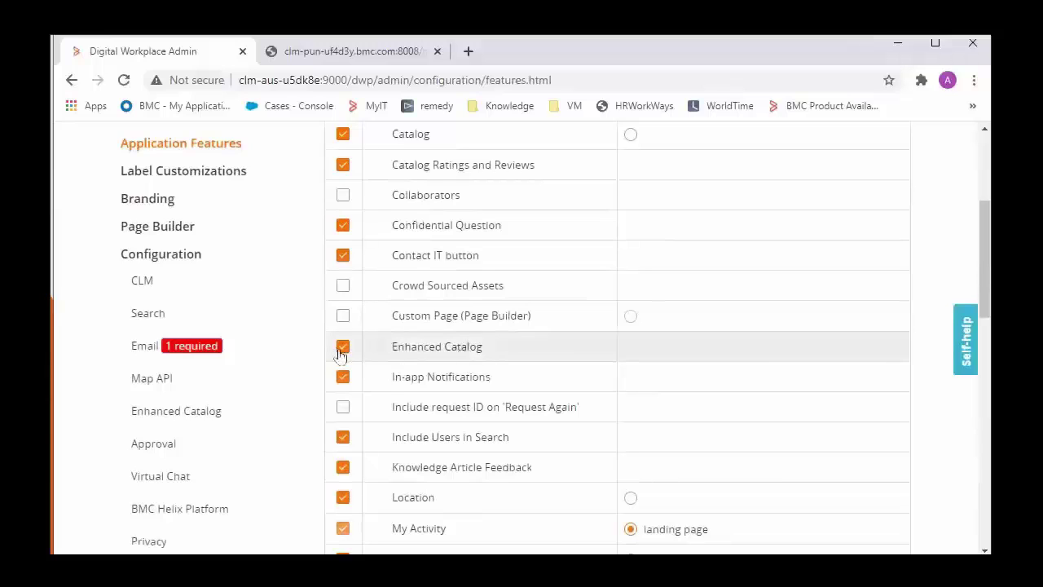
- Open the Enhanced Catalog settings and review the connection URL and calbro.com domain
click(213, 413)
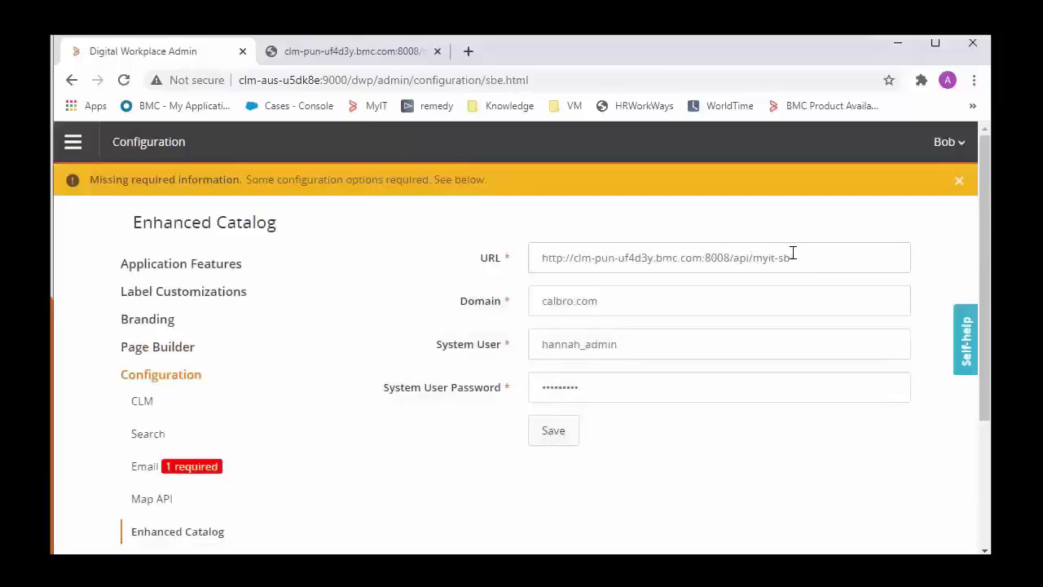
drag(792, 253, 703, 251)
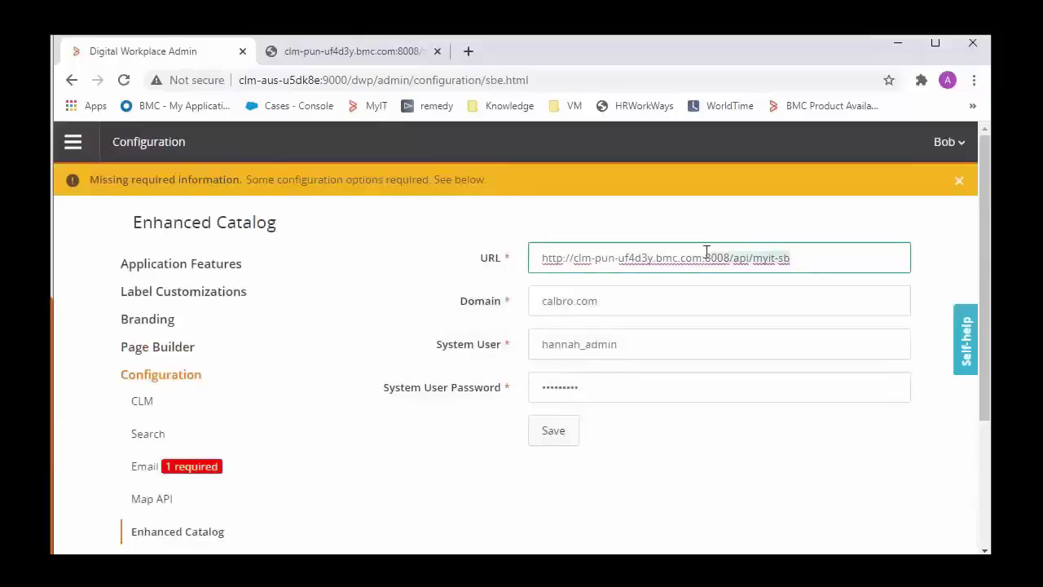
click(641, 303)
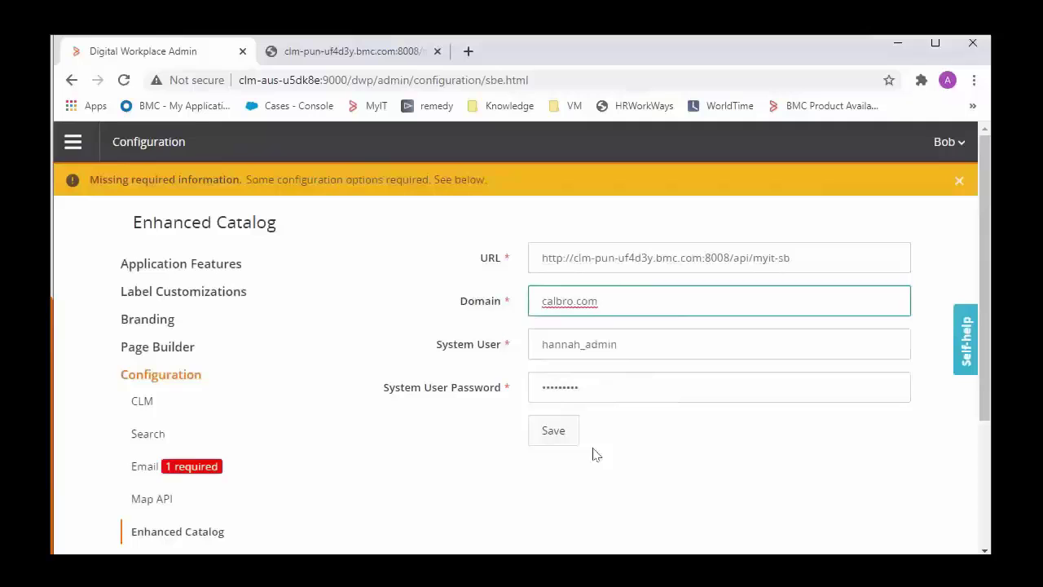
- Save the Enhanced Catalog settings, read the Authentication failed error details, and dismiss it
click(554, 432)
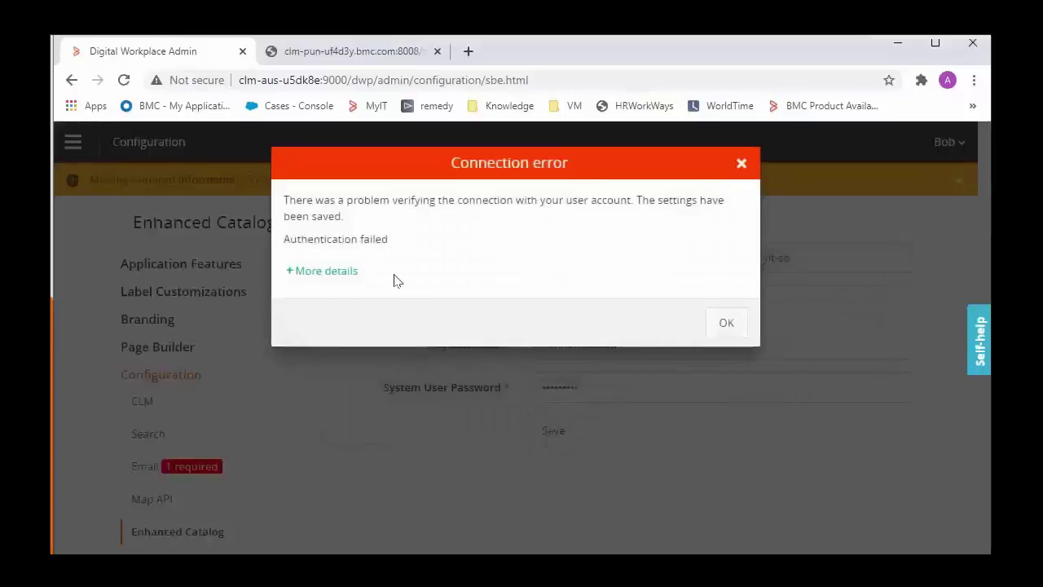
click(327, 274)
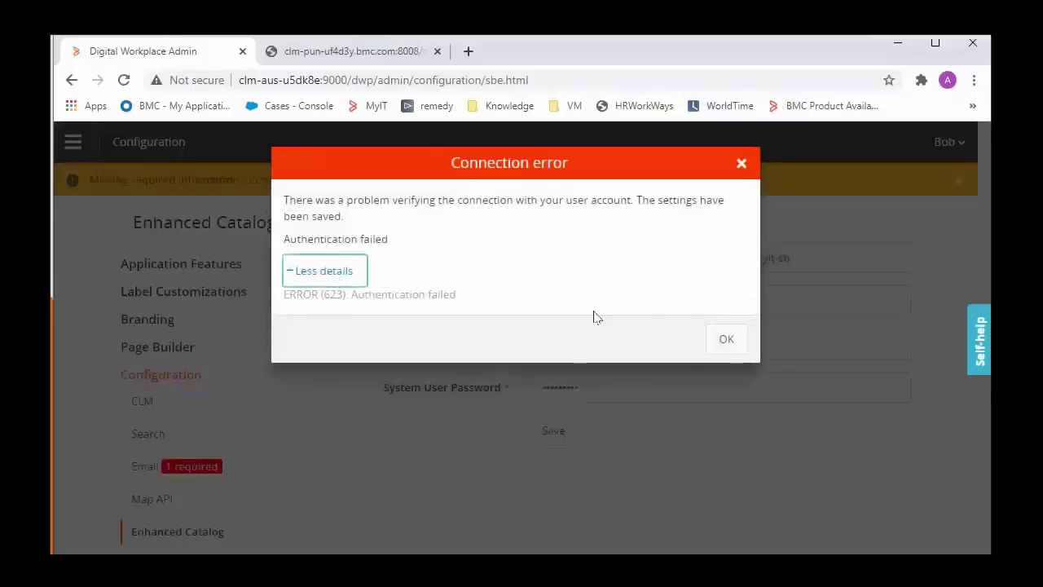
click(725, 340)
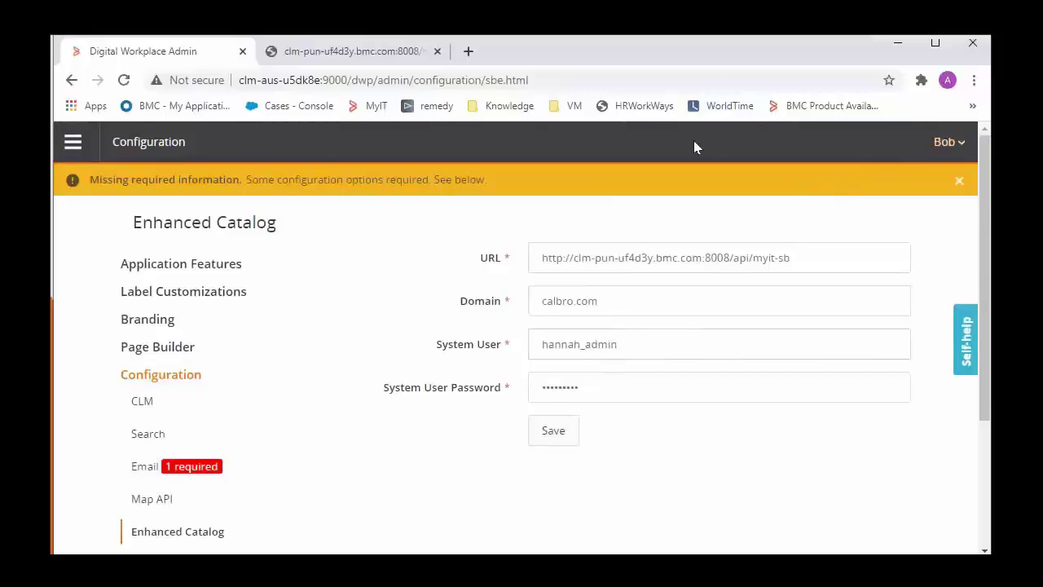
- In the second tab, open People > User Roles and browse the User Directory without adding anyone
click(351, 51)
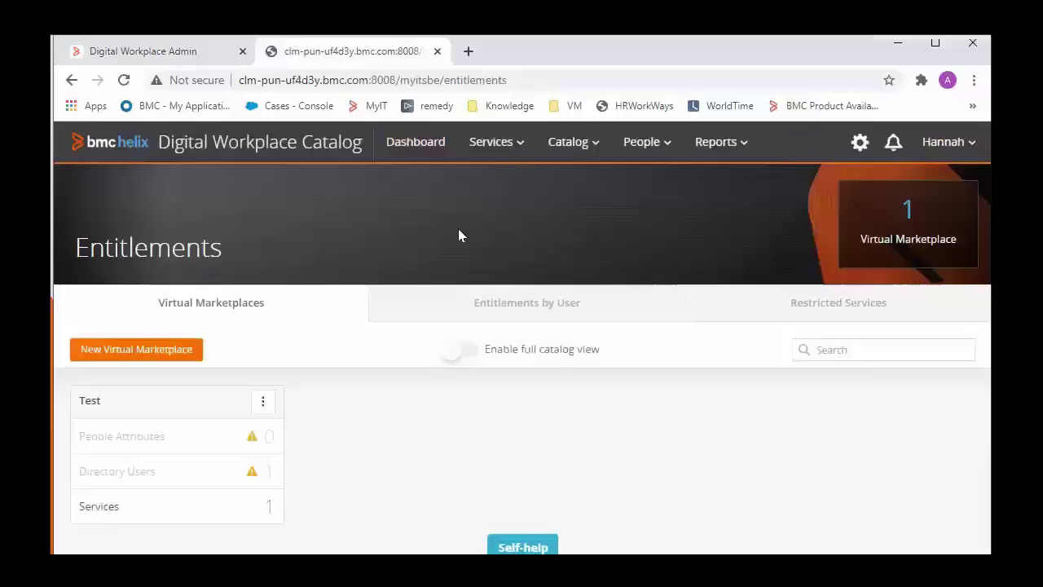
click(947, 143)
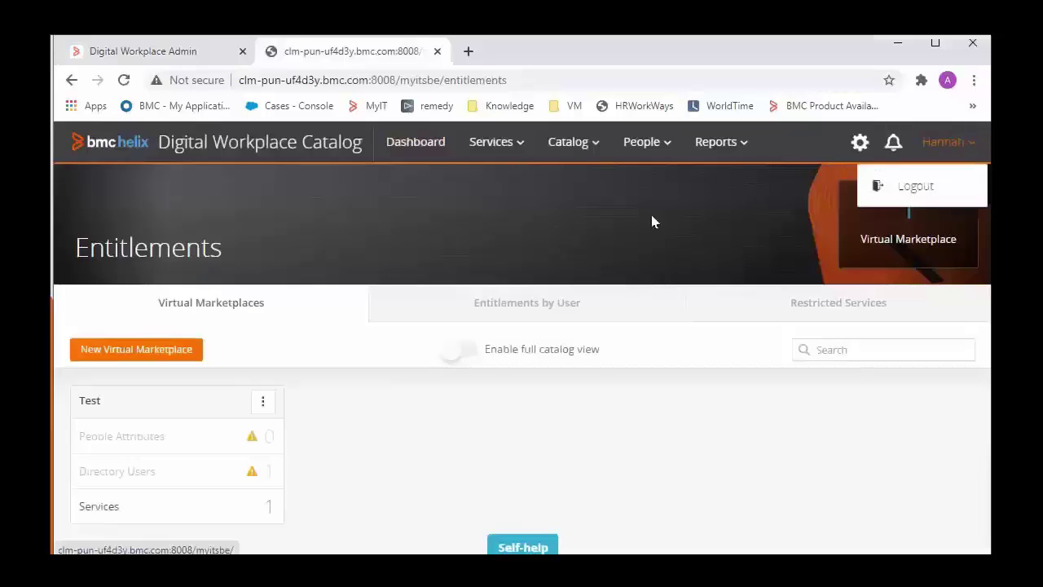
click(583, 220)
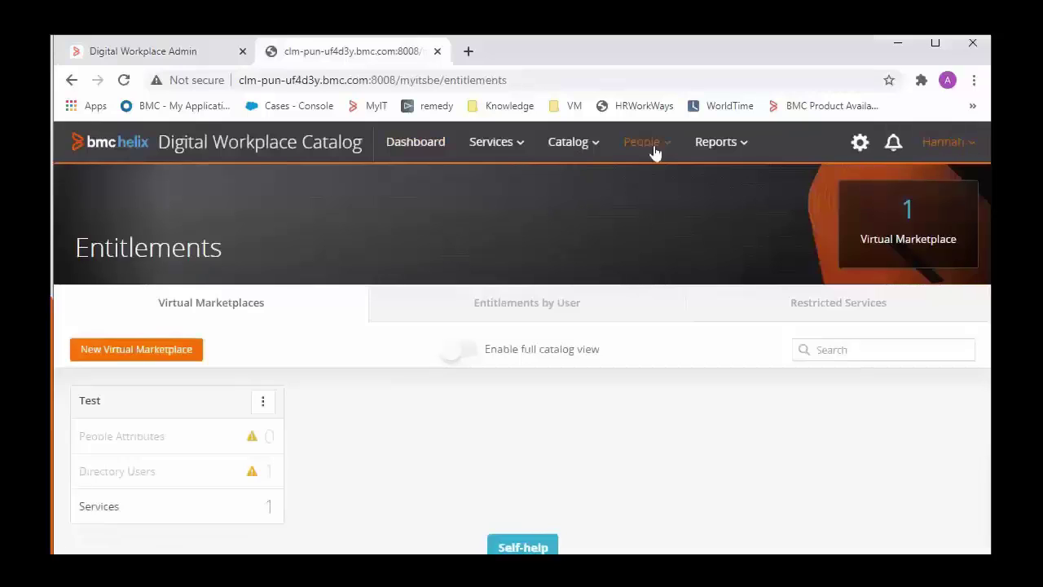
click(649, 211)
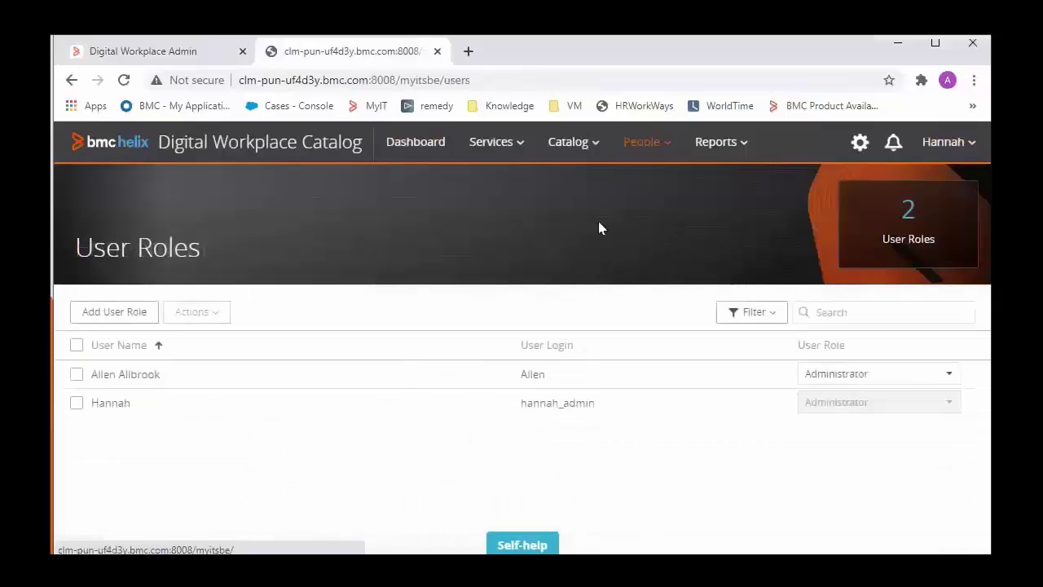
click(107, 318)
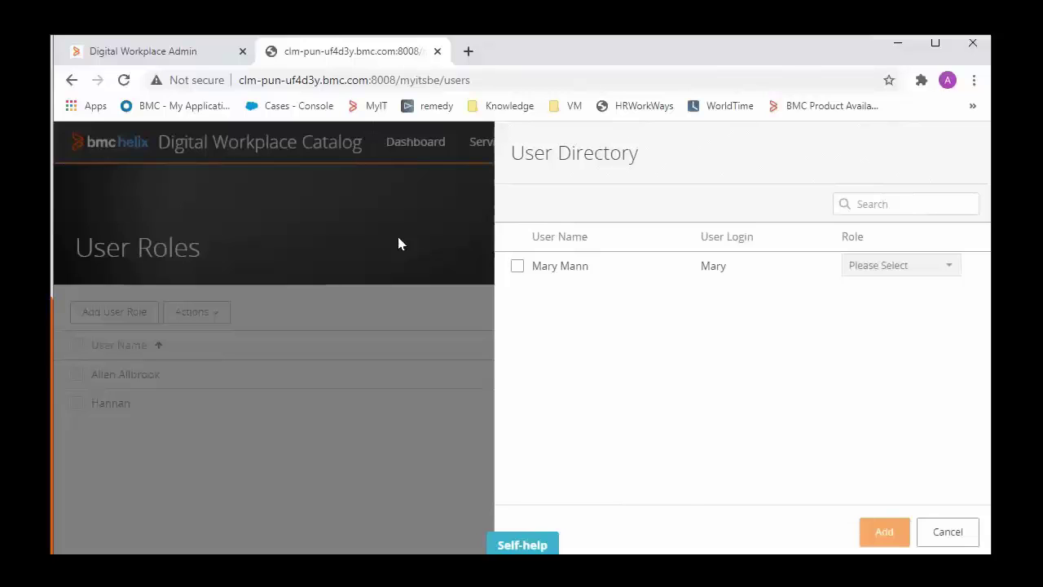
click(398, 239)
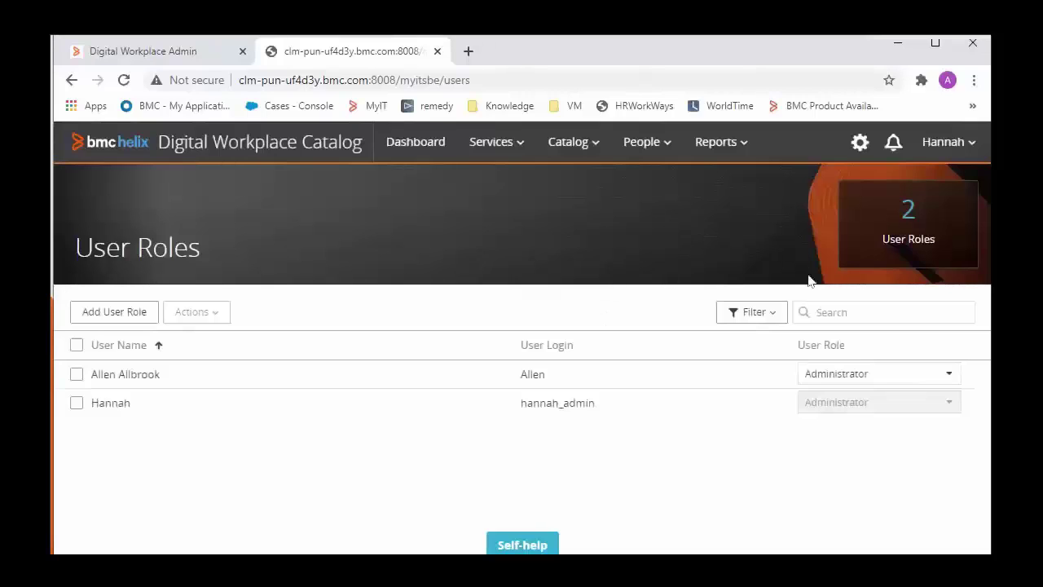
- Glance at the User Directory again, then re-save the Enhanced Catalog settings in the Admin tab
click(136, 311)
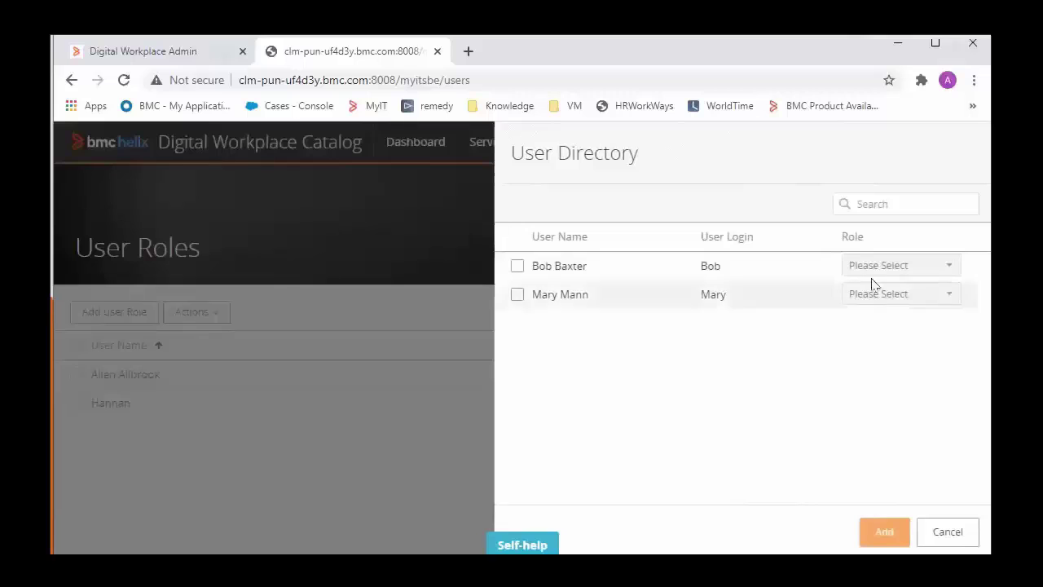
click(387, 235)
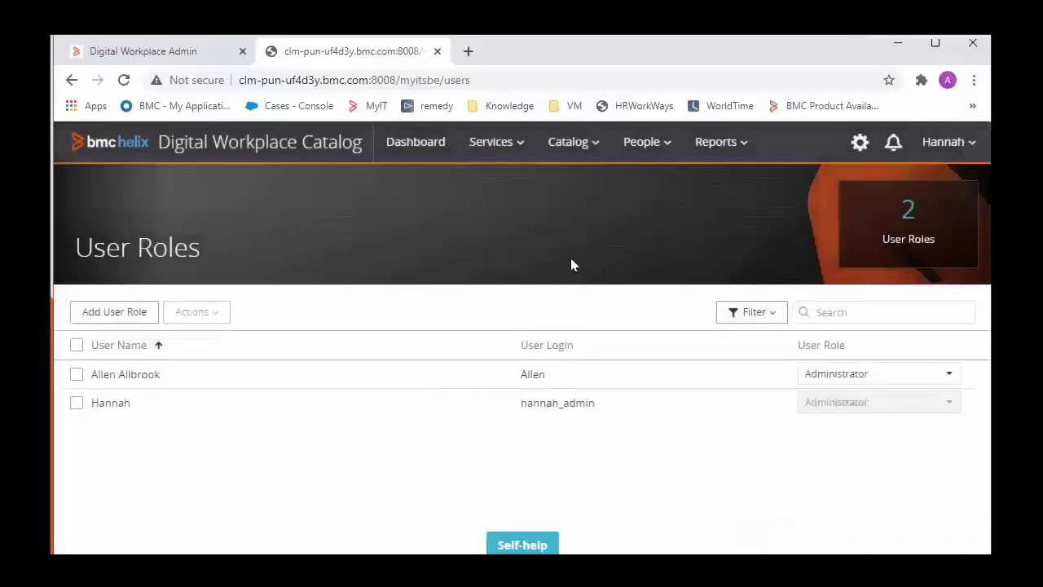
click(186, 47)
click(550, 425)
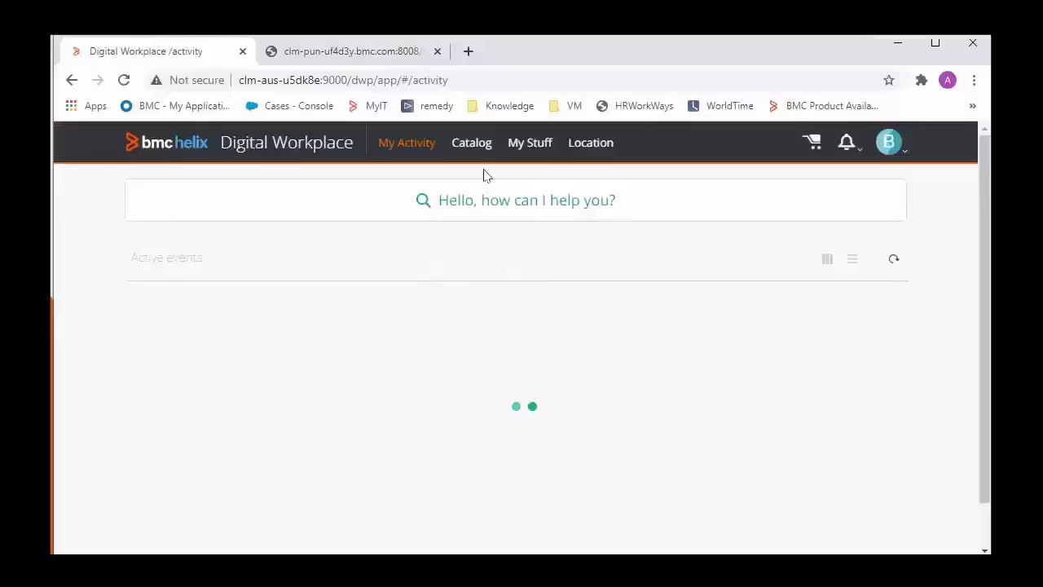
- Check the Test service's details in the Catalog, then return to the admin tab's People menu
click(471, 142)
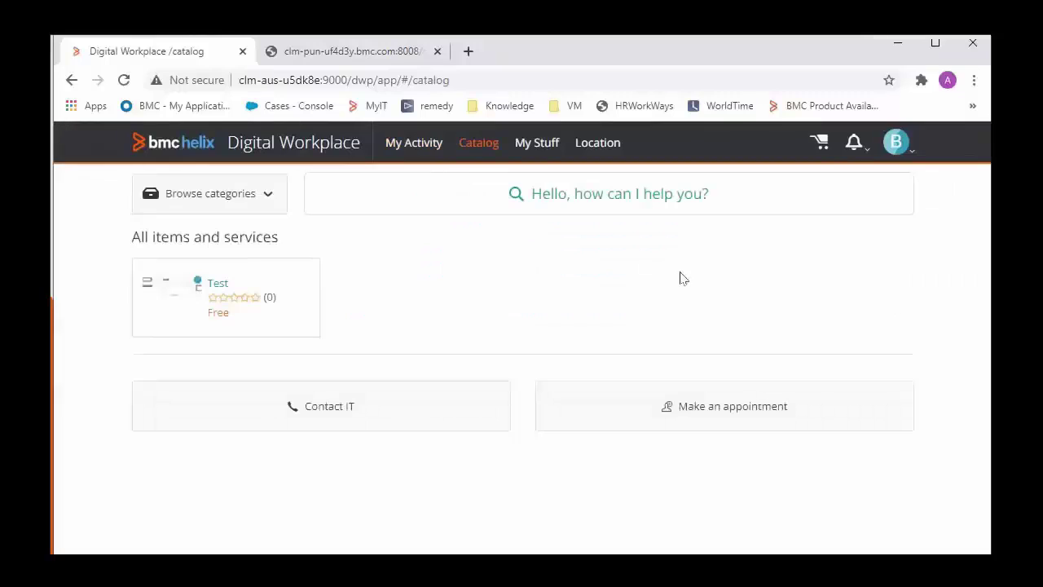
click(251, 297)
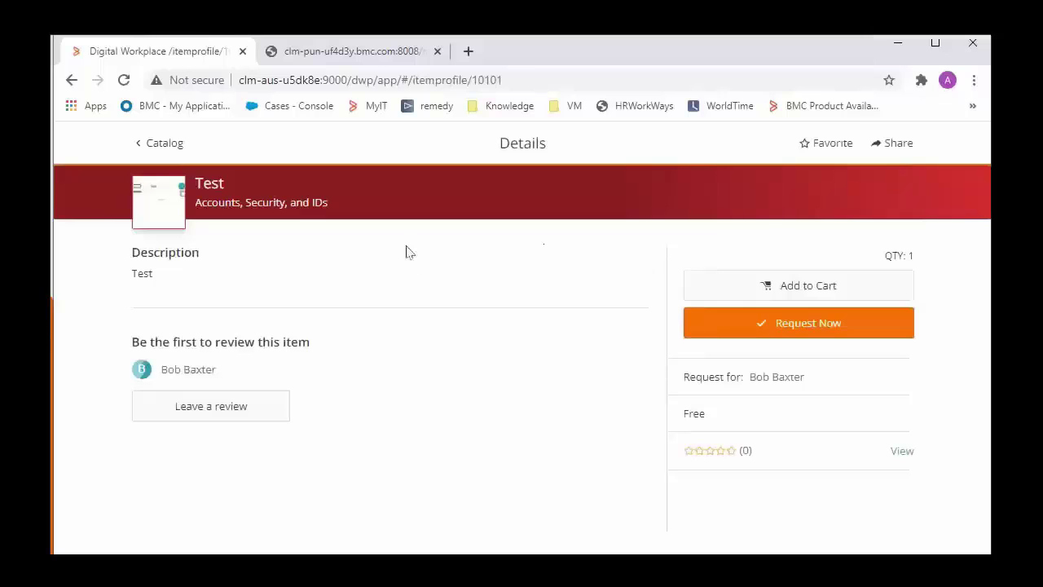
click(159, 143)
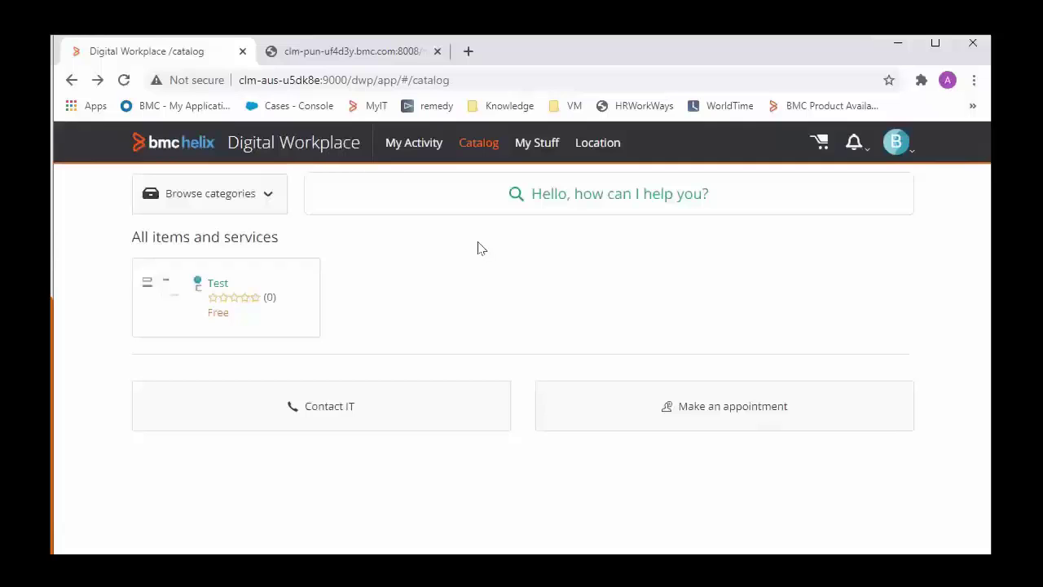
click(369, 52)
click(642, 143)
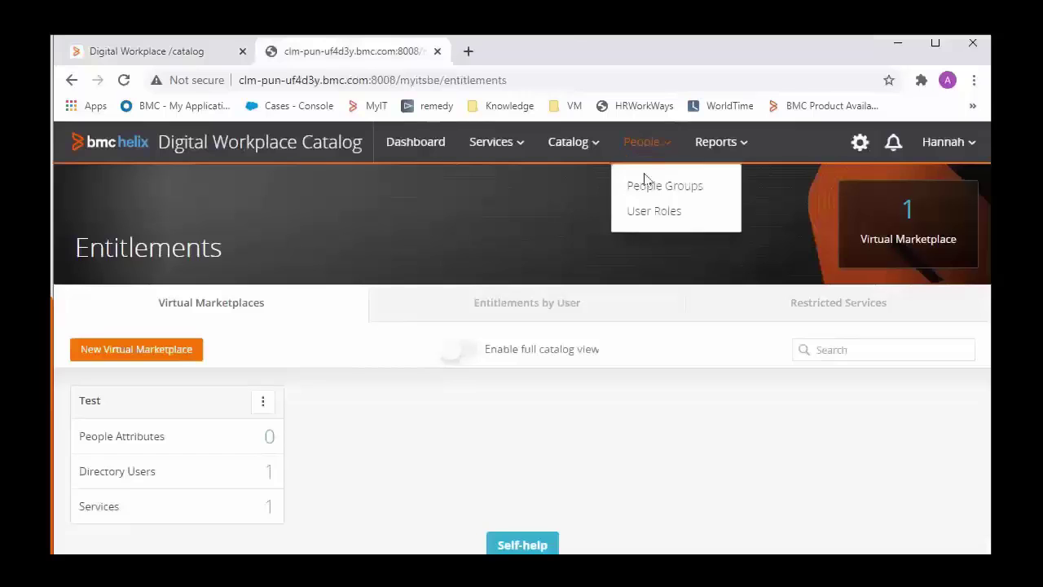
- Open User Roles and preview the User Directory, closing it without adding anyone
click(640, 211)
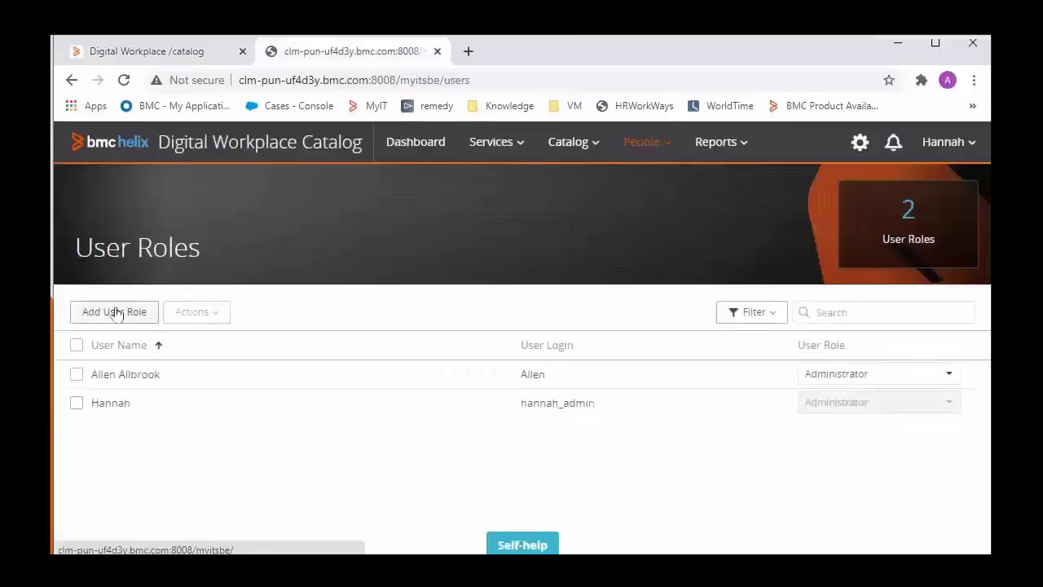
click(114, 312)
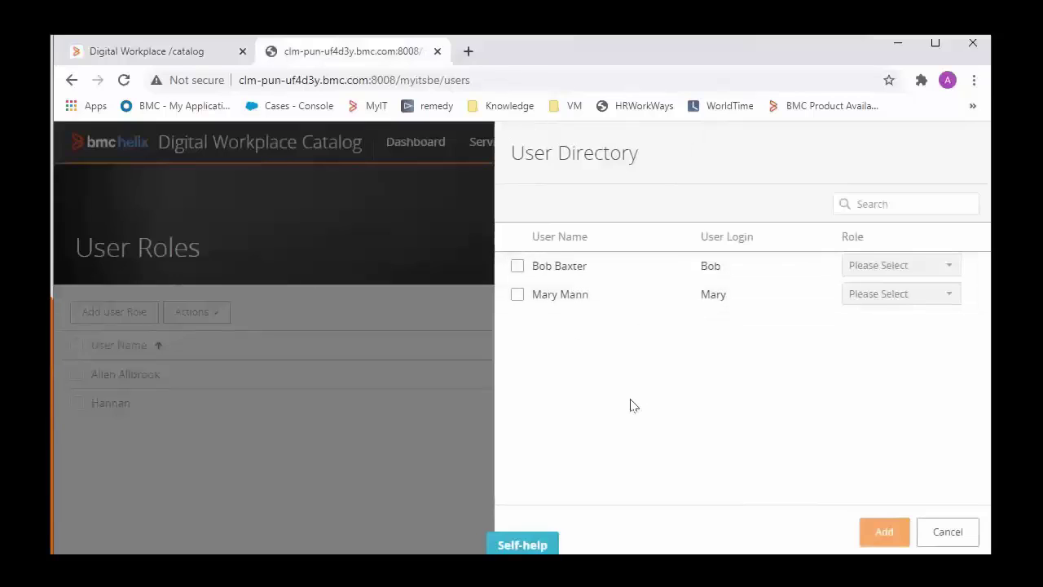
click(417, 292)
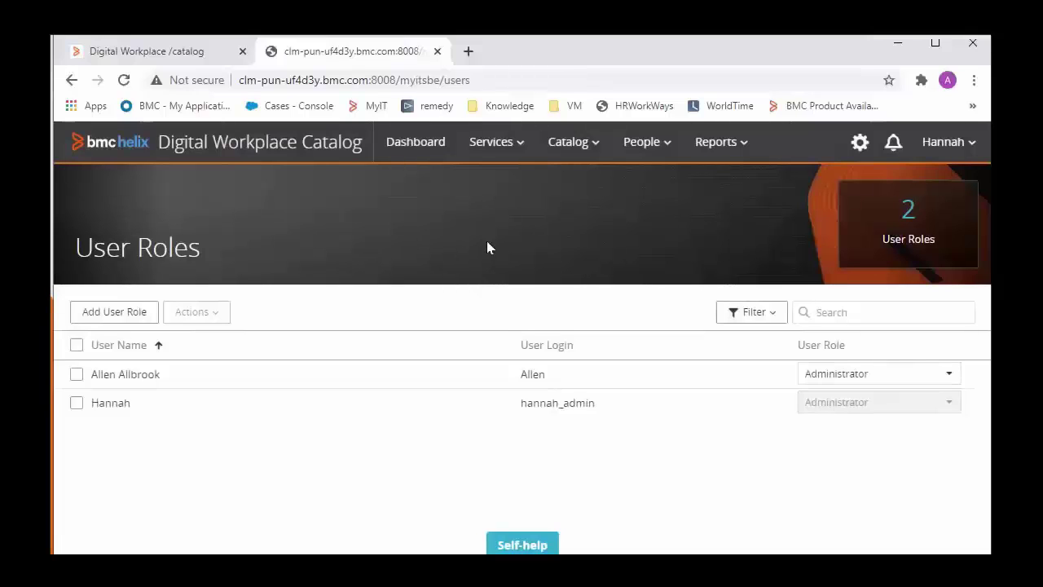
- Sign the current user out of Digital Workplace and confirm
click(226, 53)
click(899, 145)
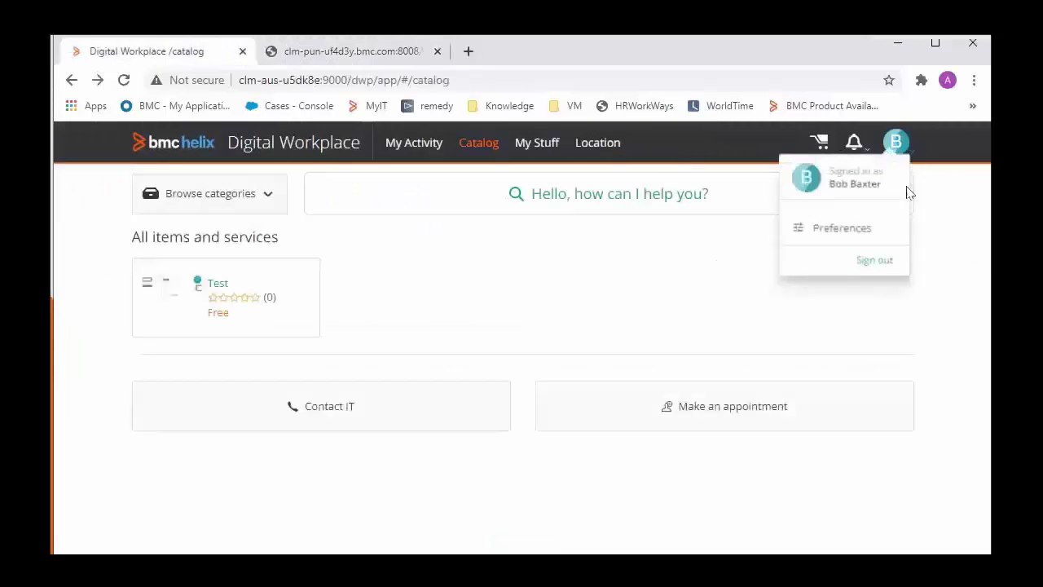
click(883, 261)
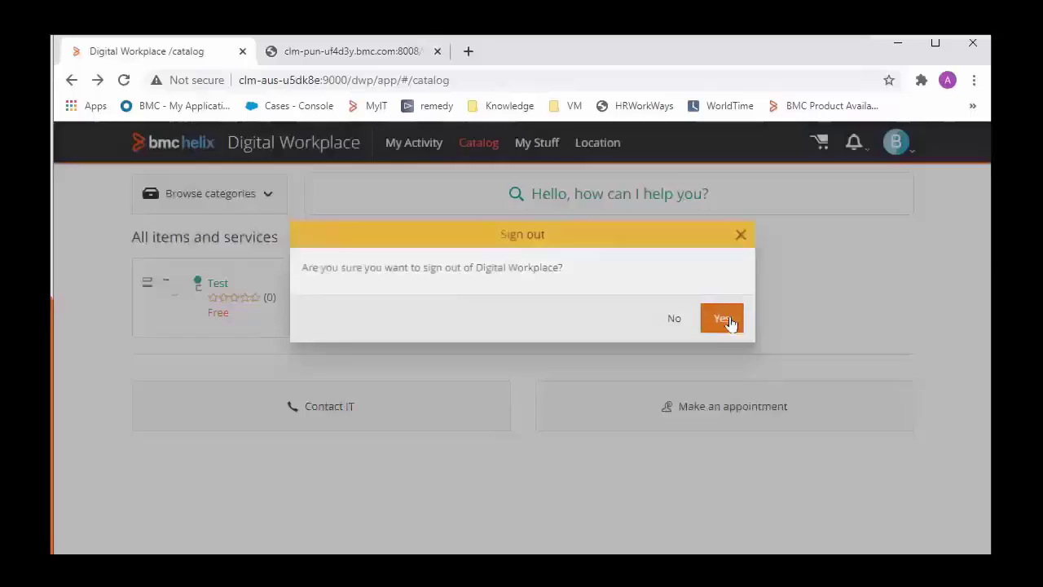
click(722, 319)
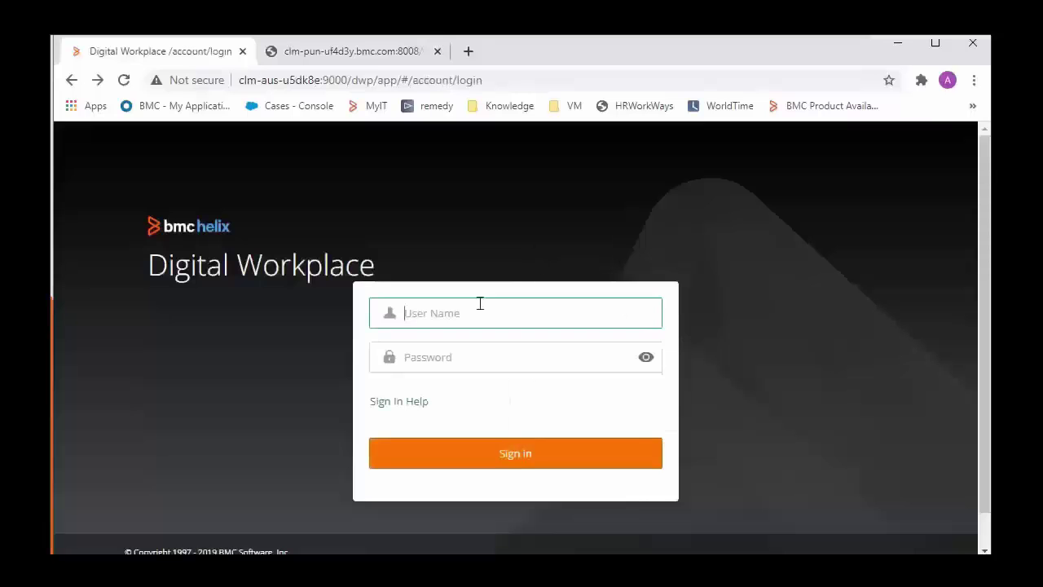
- Log in as the other employee with their username and password
text(Mary)
key(Tab)
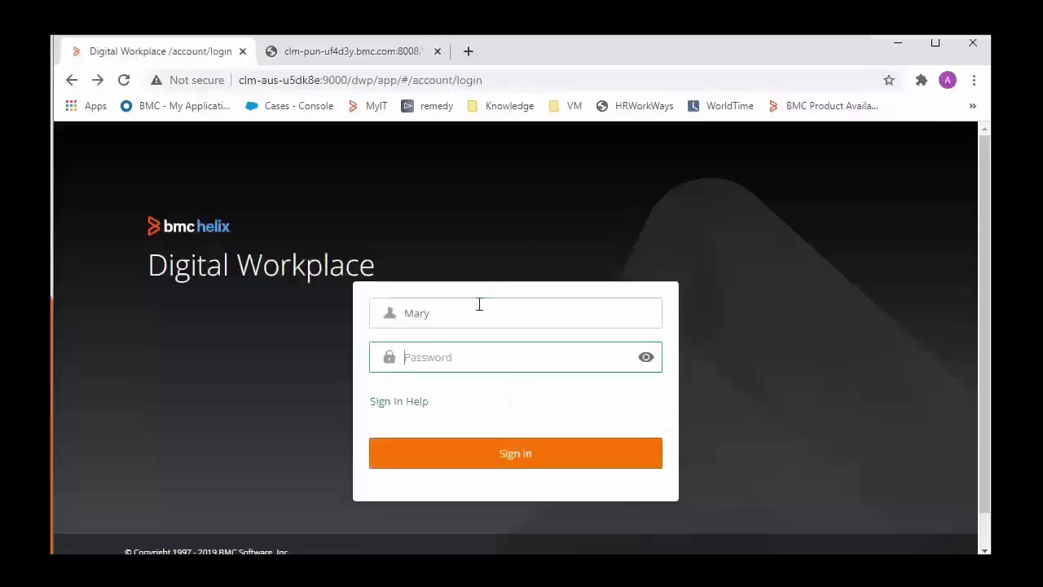
text(Password1)
key(Return)
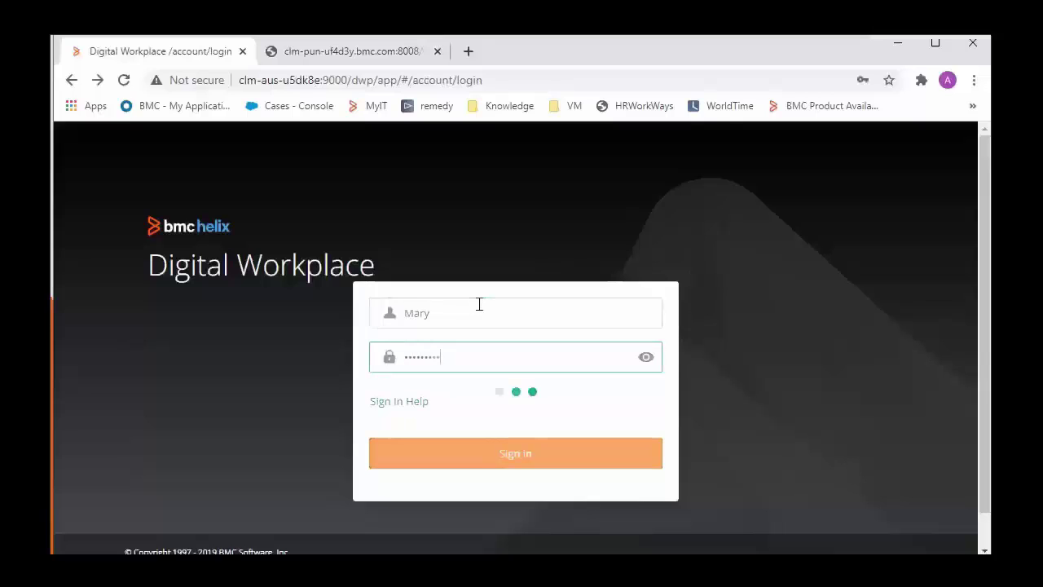
- Peek at the admin User Directory, then view the new user's catalog showing only Contact IT and Make an appointment
click(361, 53)
click(134, 311)
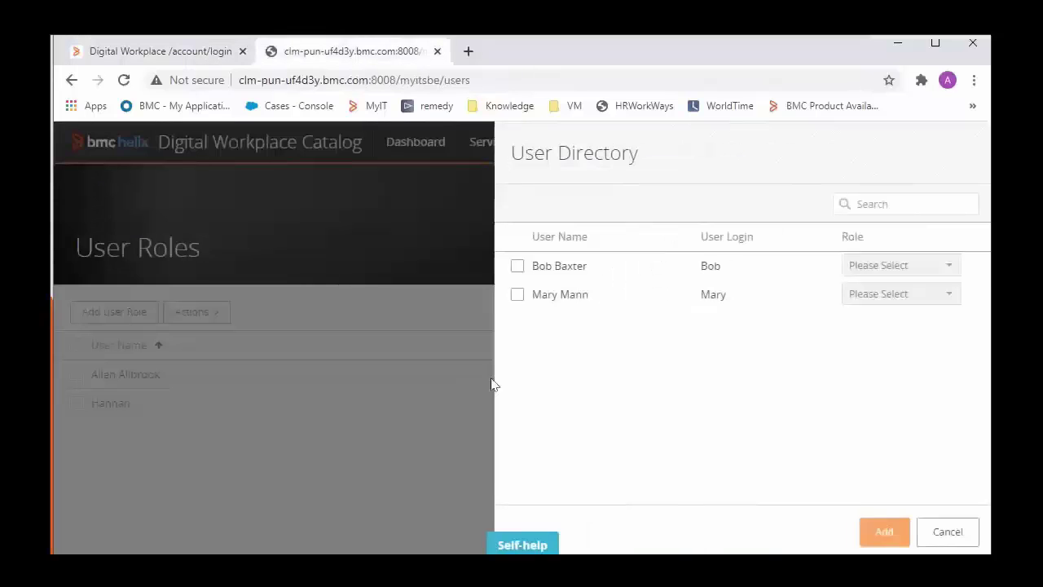
click(239, 177)
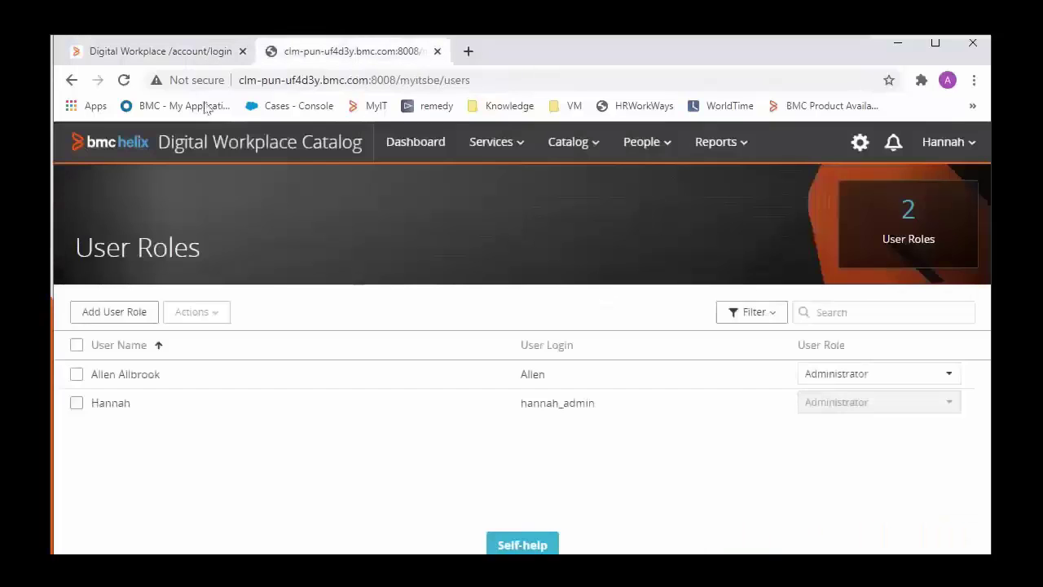
click(189, 53)
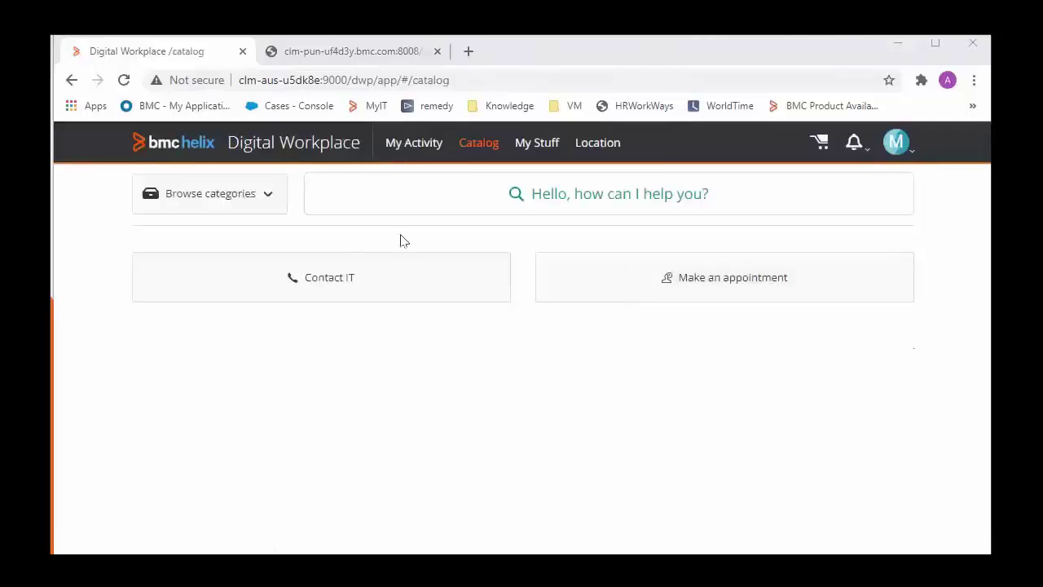
- Return to the Entitlements page and glance at the service administration list
key(ctrl+Tab)
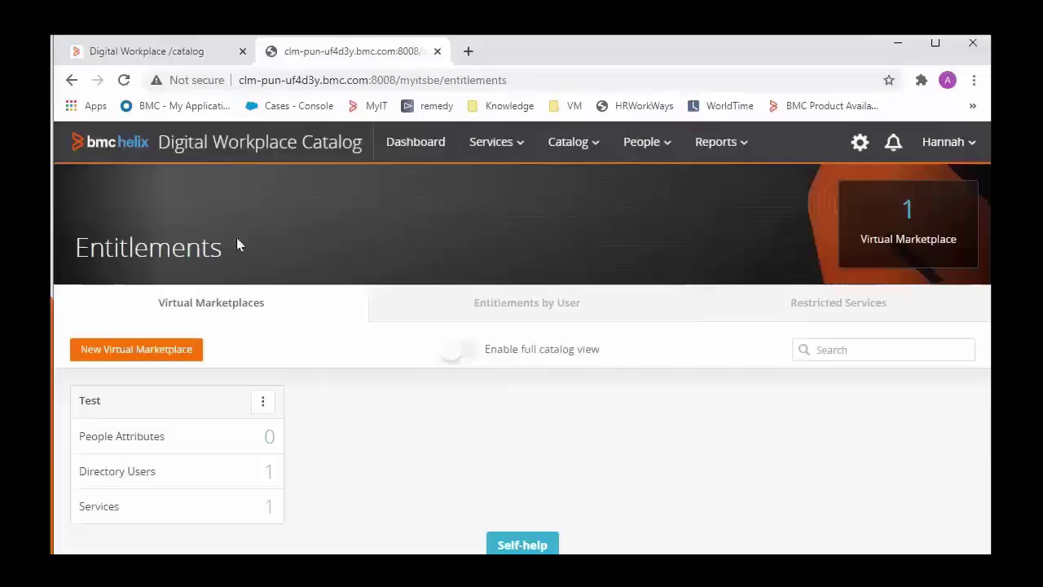
click(517, 143)
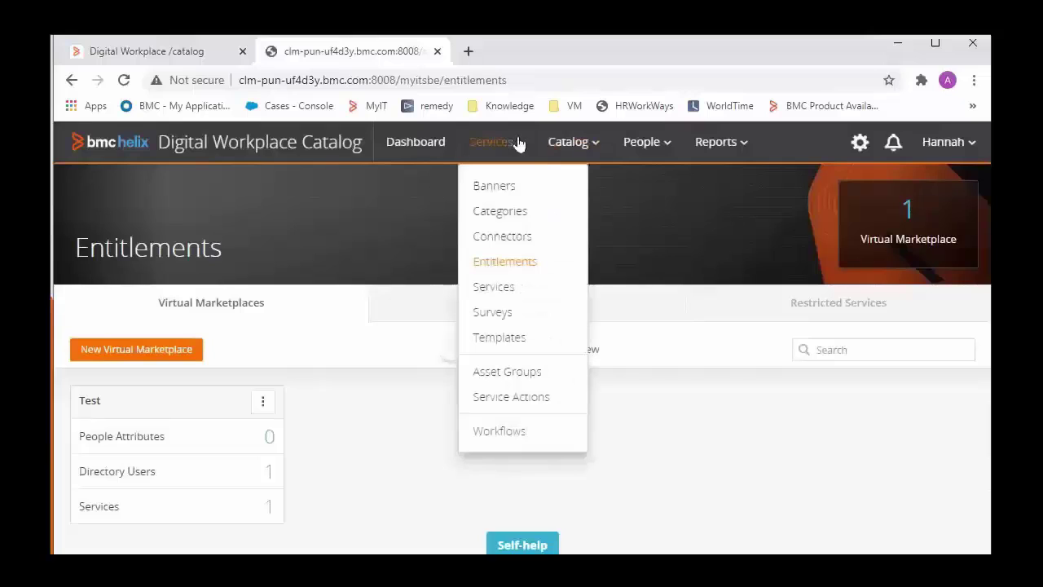
click(335, 197)
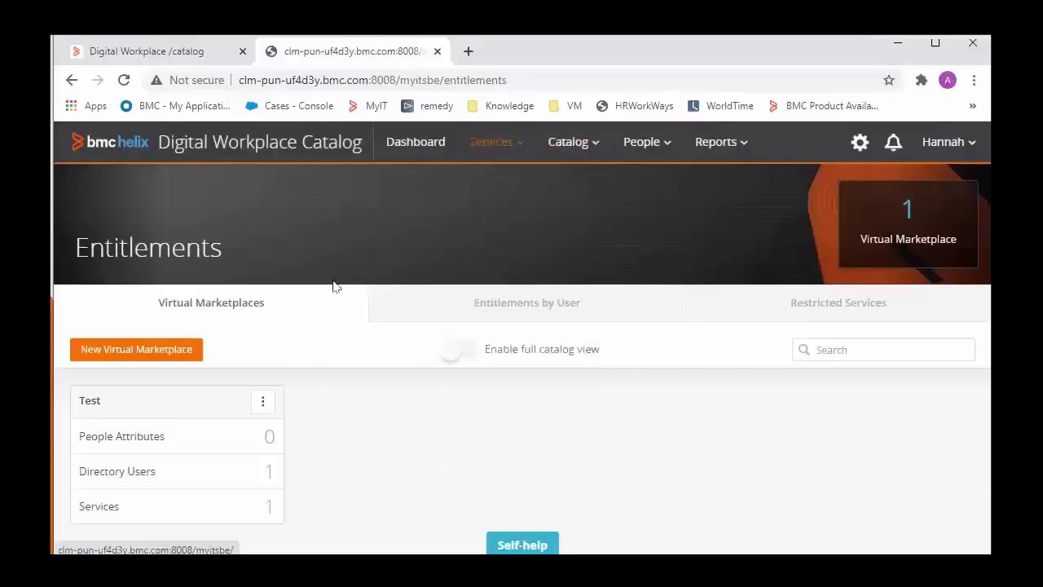
- Open the Test virtual marketplace and review its 1 entitled service and 1 entitled person
click(263, 405)
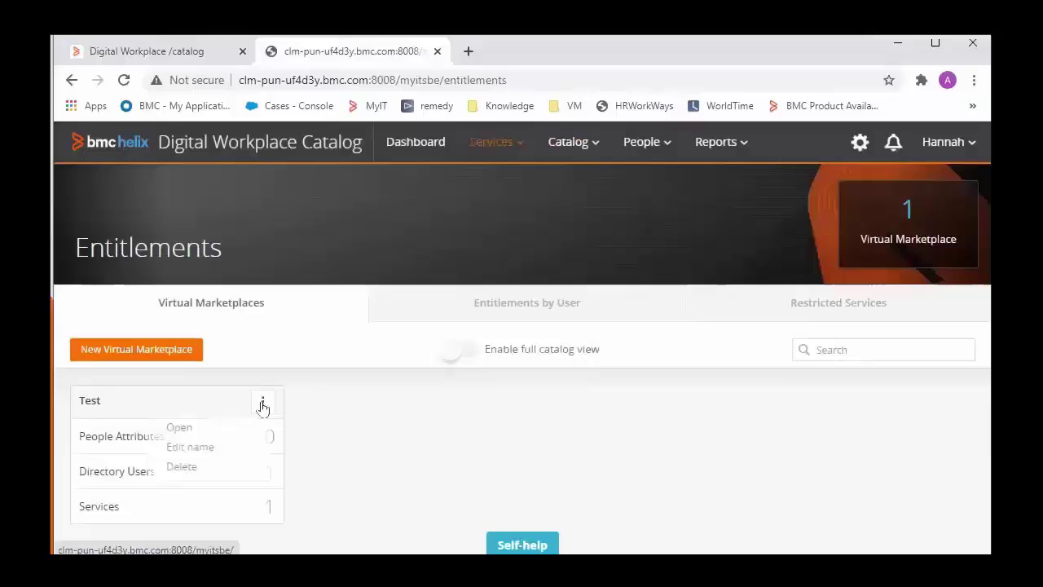
click(205, 435)
scroll(709, 368, down, 3)
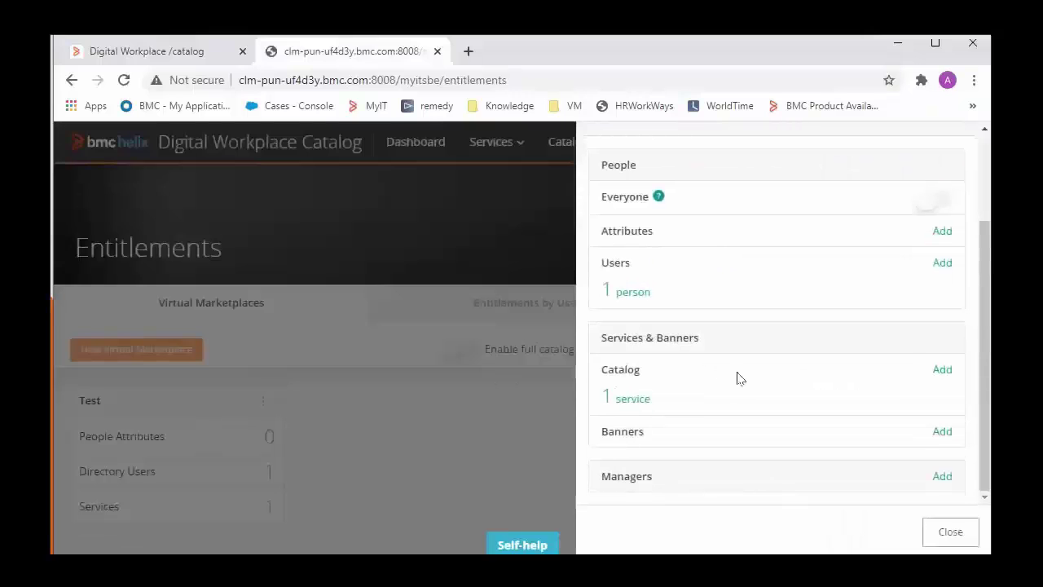
click(619, 403)
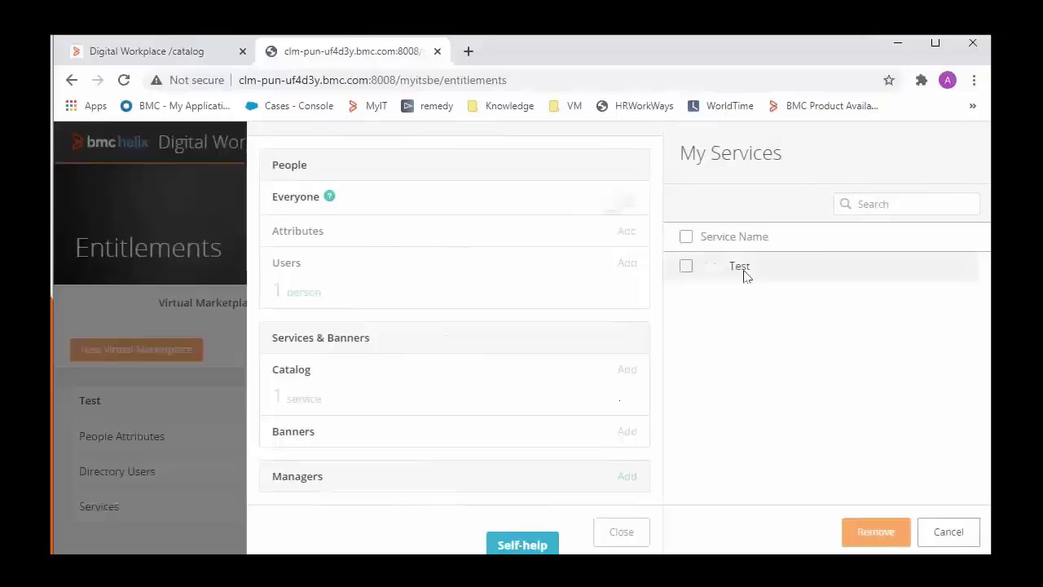
click(950, 536)
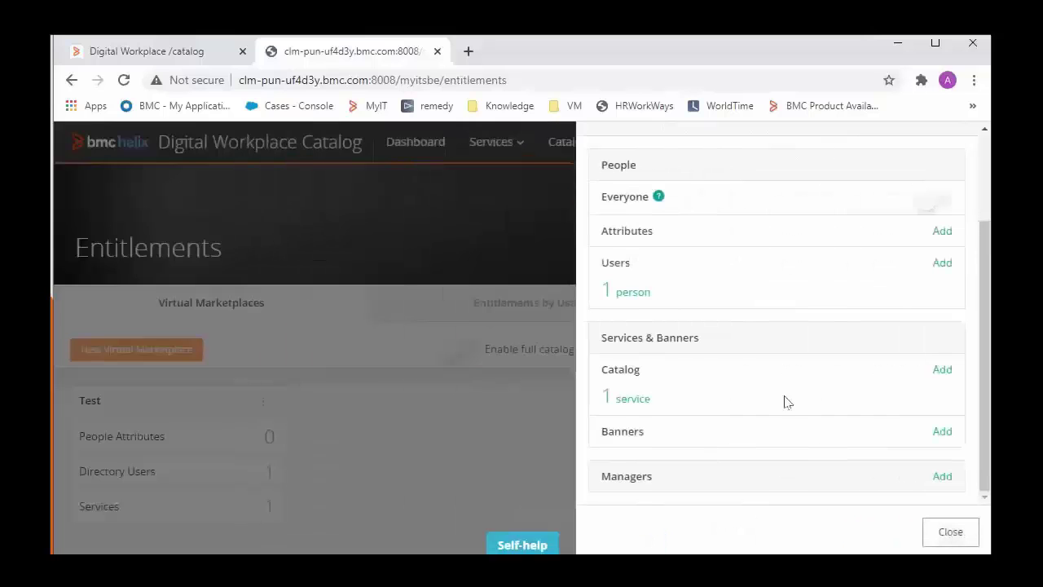
click(633, 292)
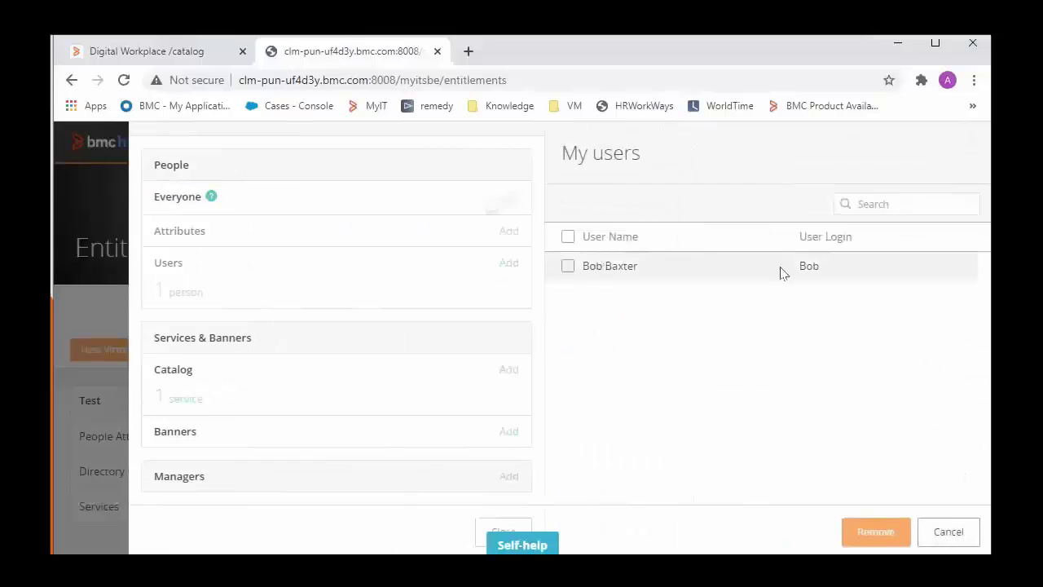
- Add the second directory user to the Test marketplace, then check who is signed in to the catalog
click(938, 531)
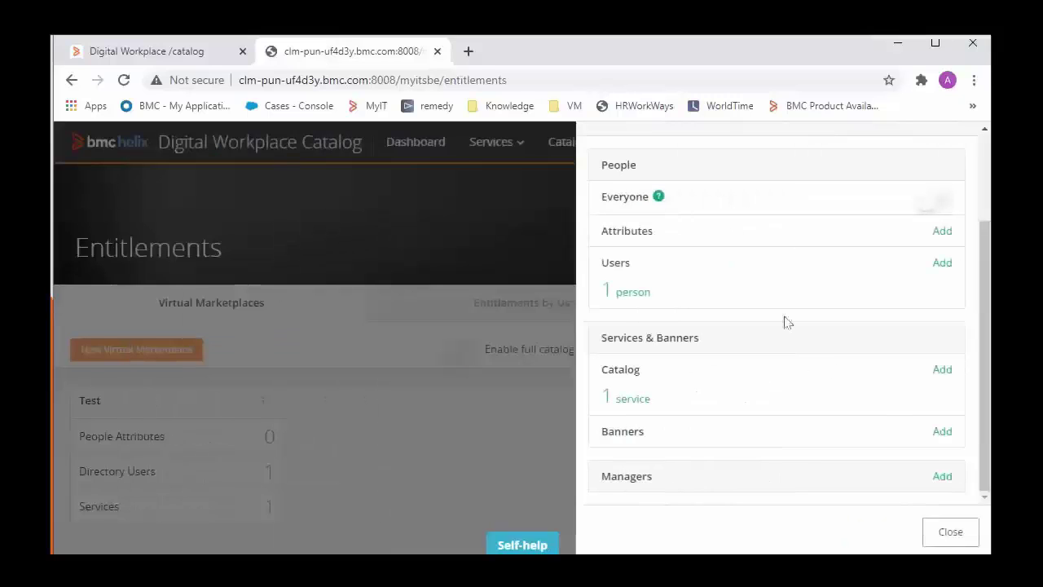
click(943, 264)
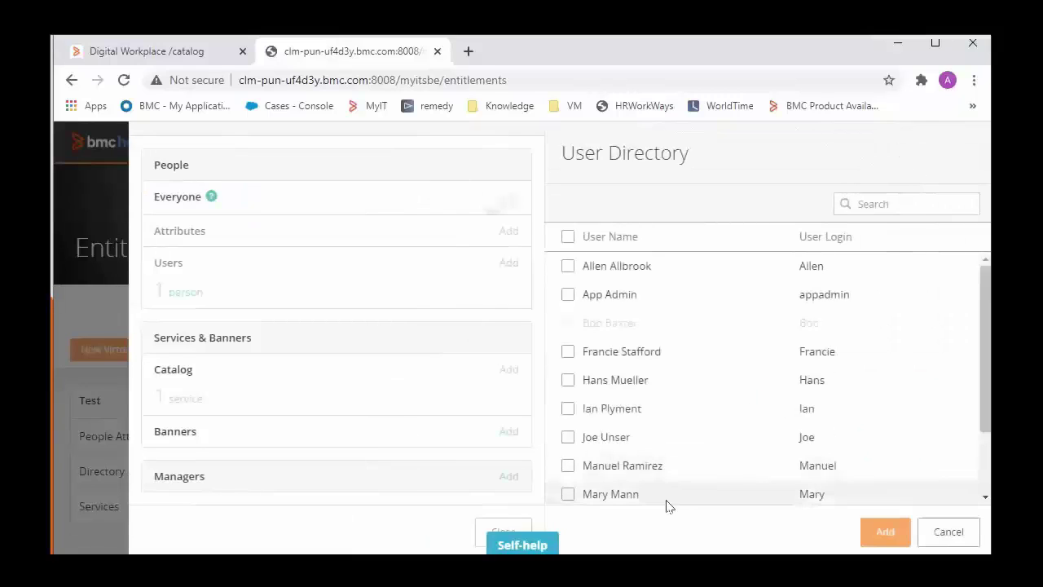
click(892, 531)
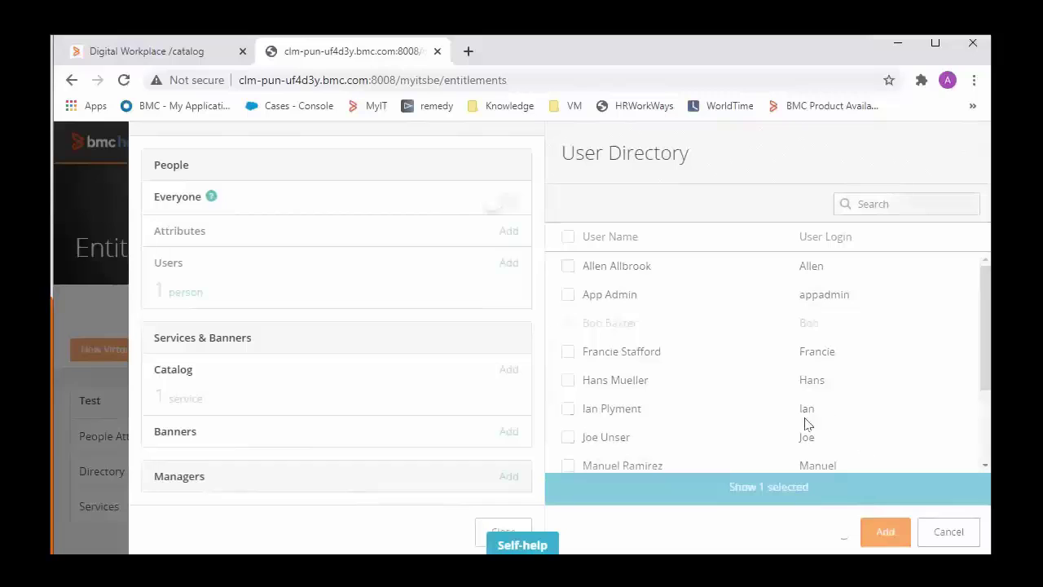
key(ctrl+shift+Tab)
click(896, 147)
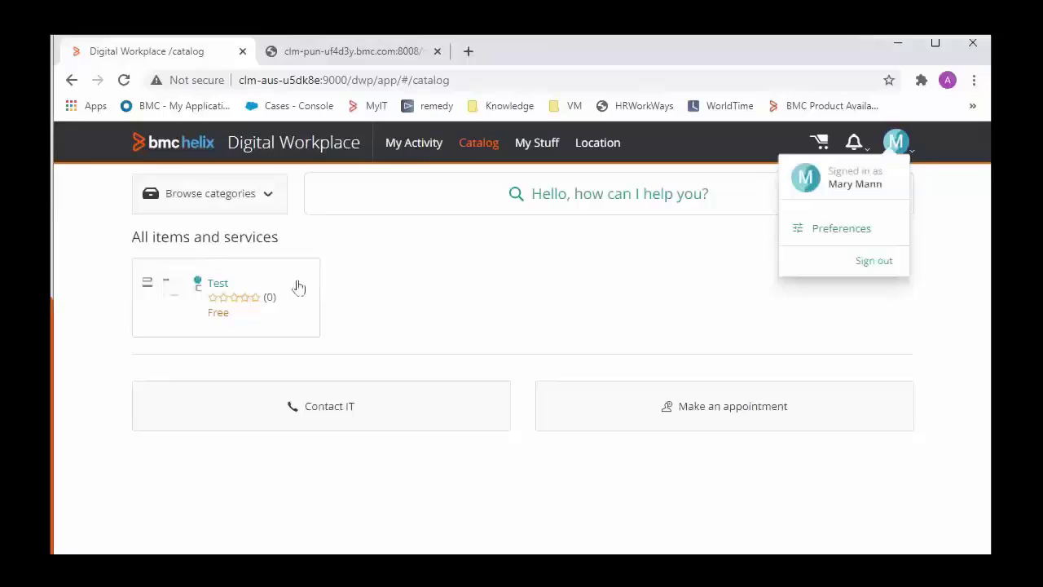
click(262, 291)
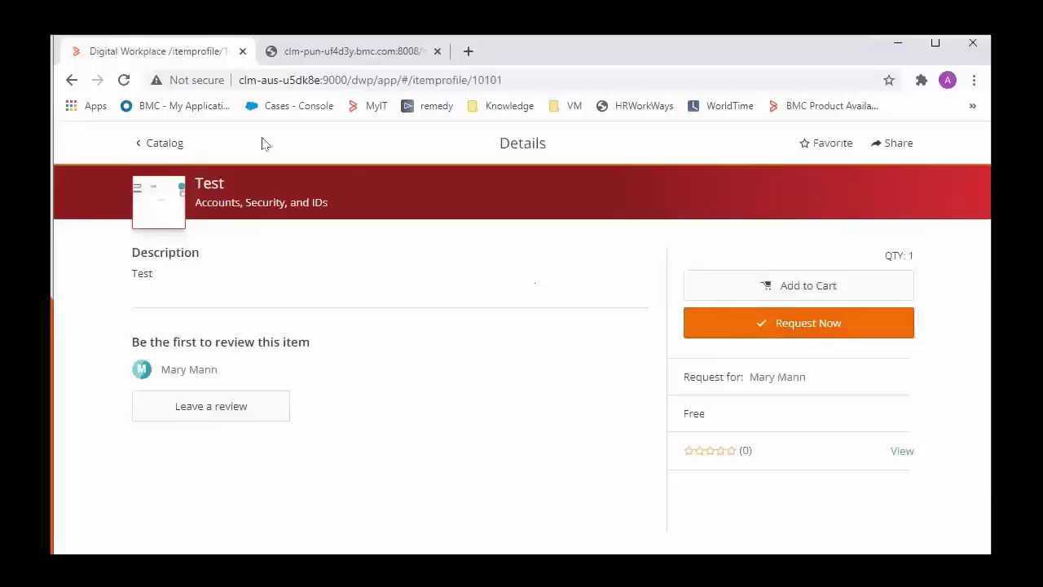
click(157, 143)
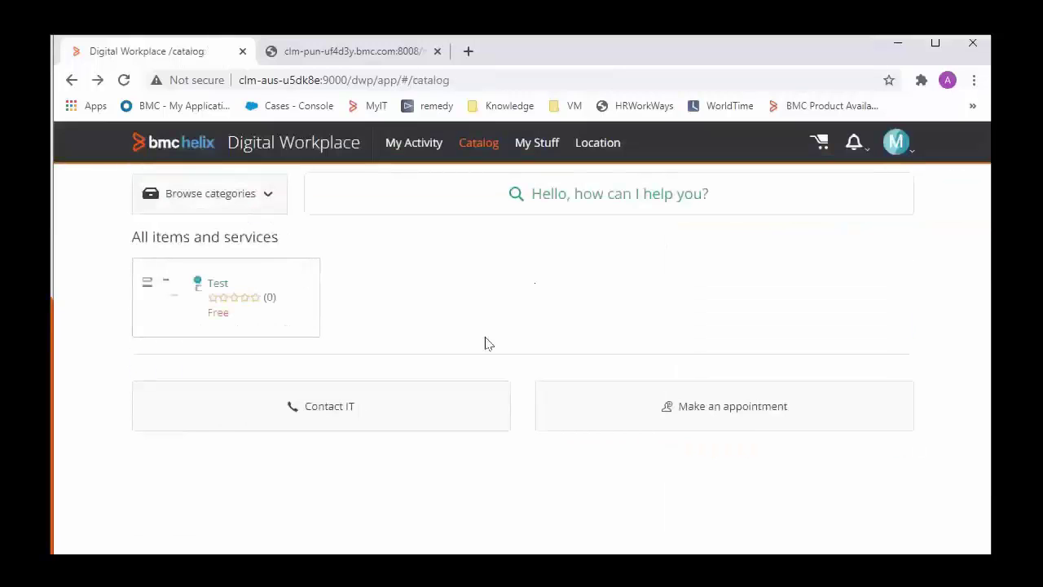